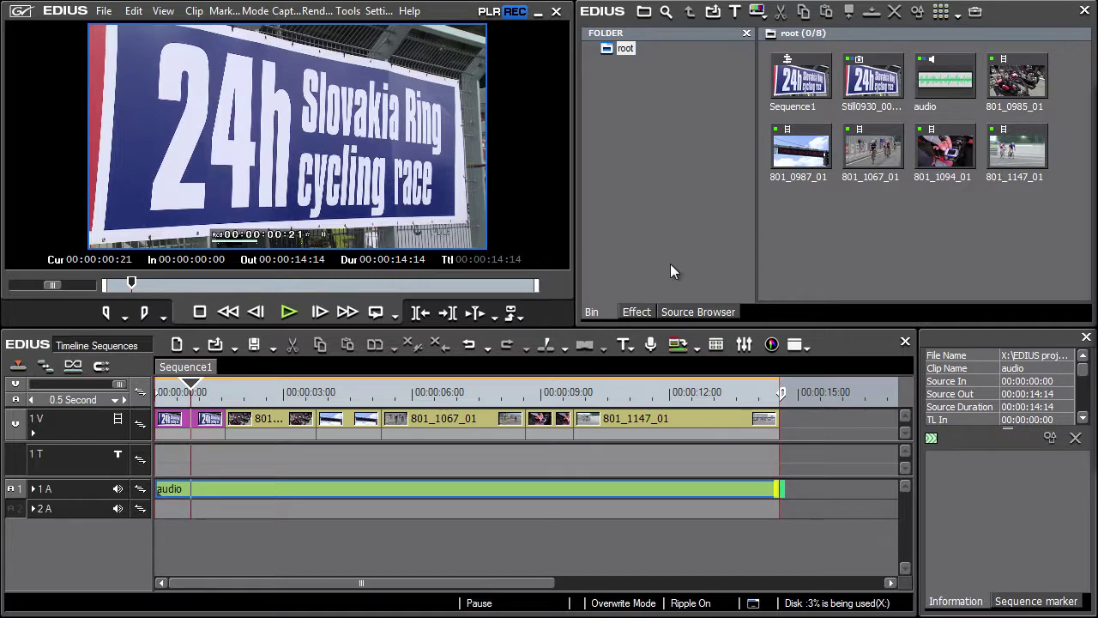
- Review the Print to File settings, close them without exporting, then reopen the export options list
left_click(520, 315)
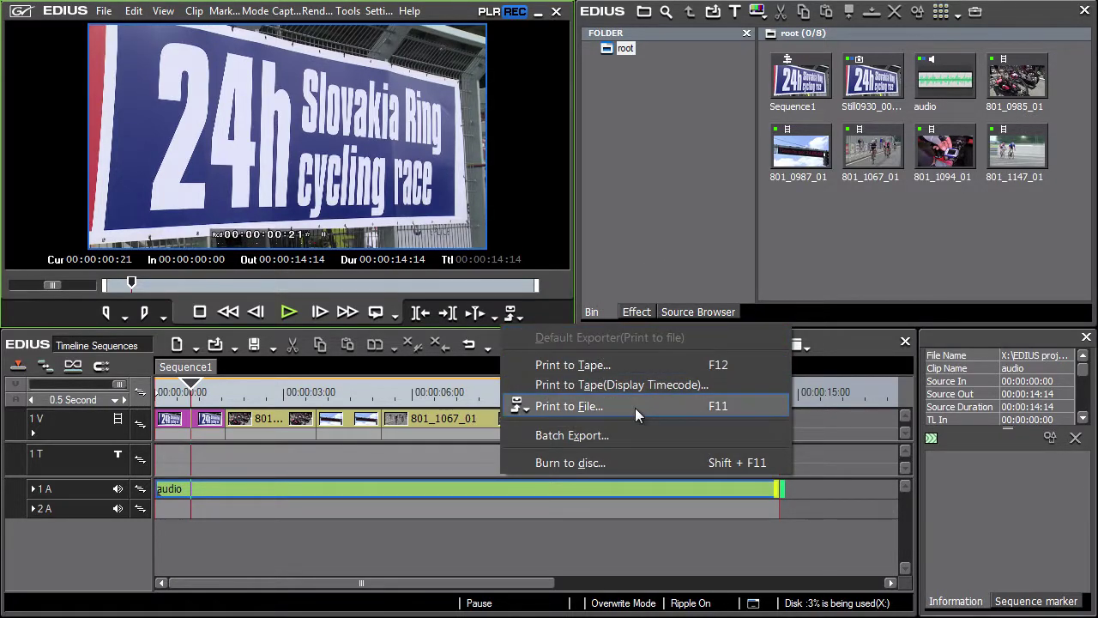
left_click(749, 407)
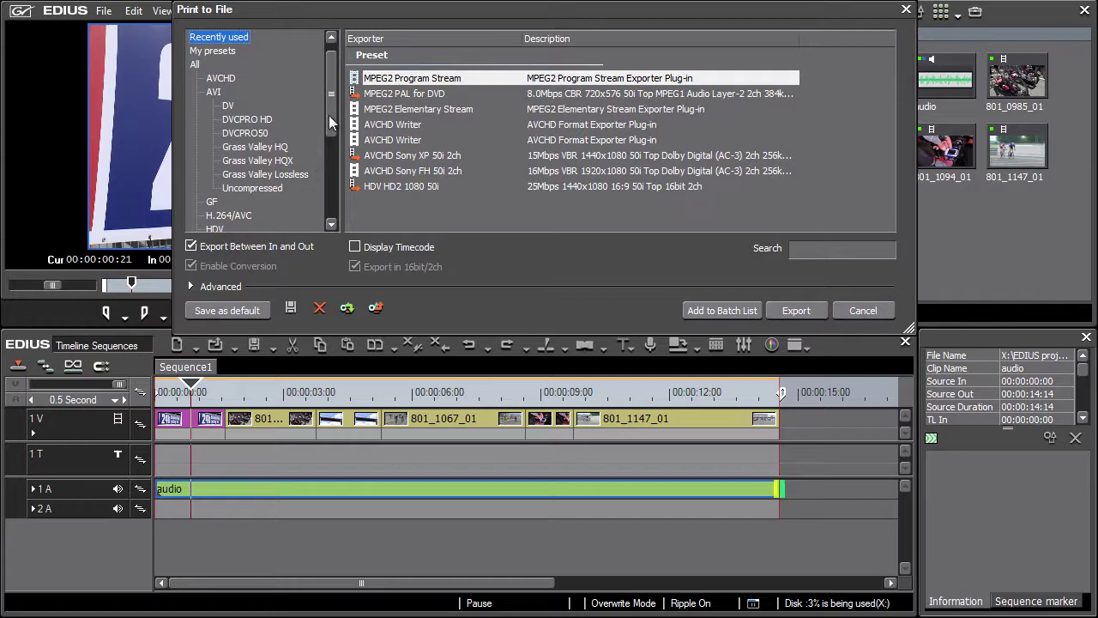
left_click_drag(332, 111, 333, 146)
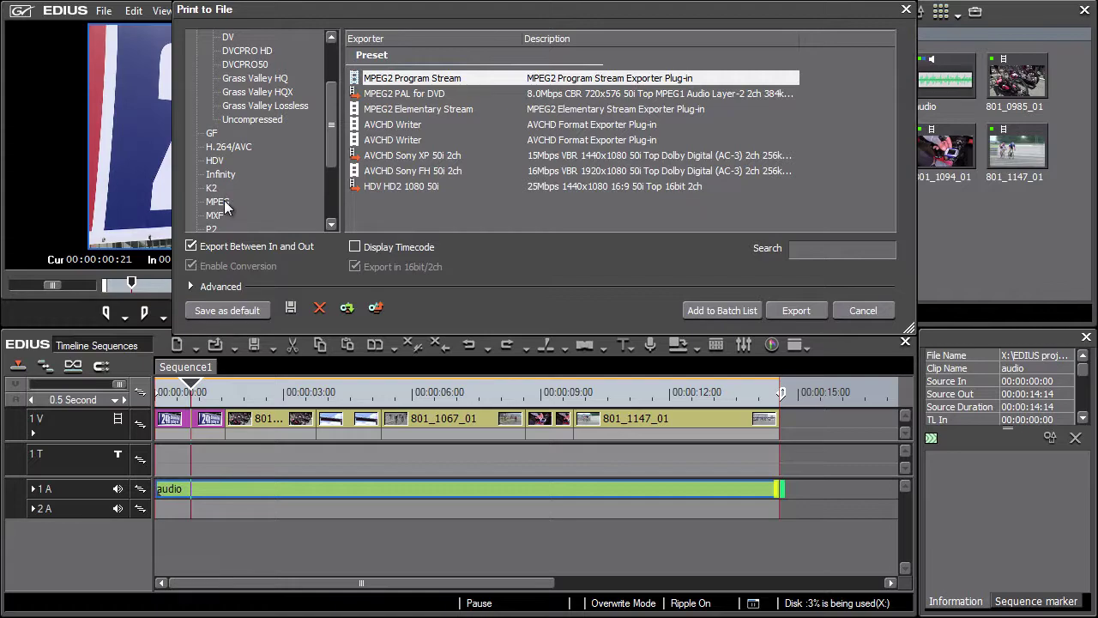
left_click(863, 310)
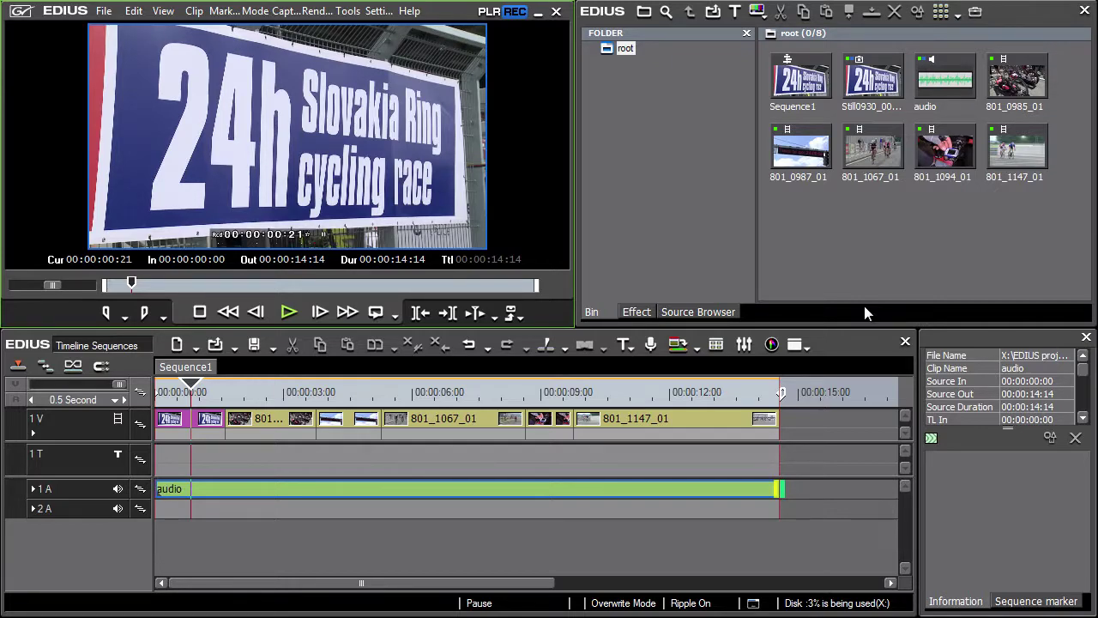
left_click(513, 312)
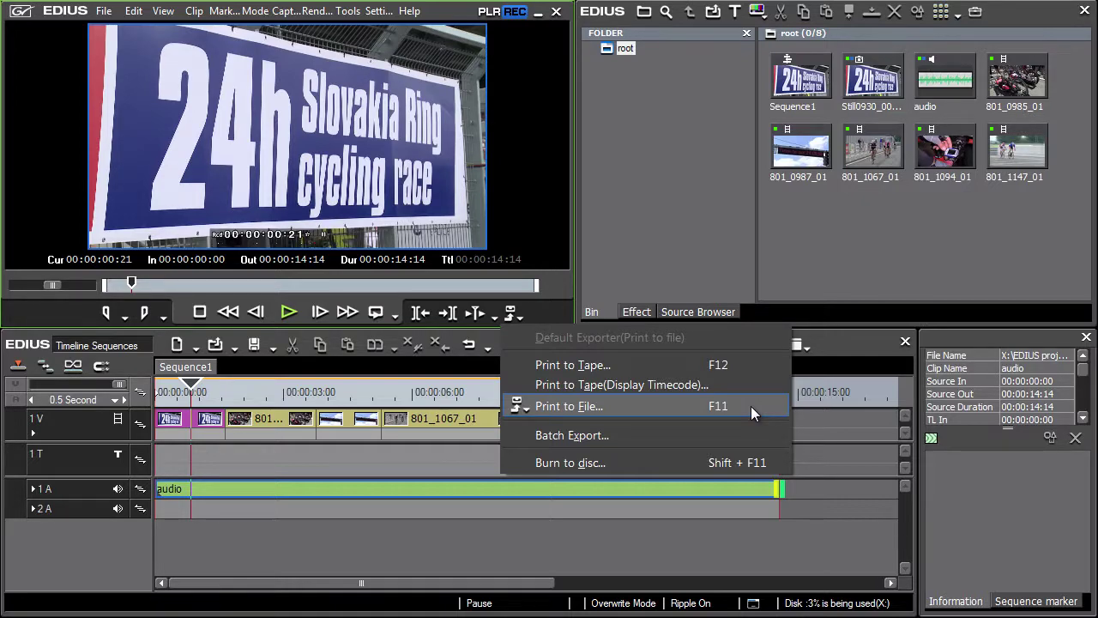
- Choose the HD 1920x1080 50i project preset and set its resampling method to Lanczos 3 (Hi-Quality)
left_click(216, 401)
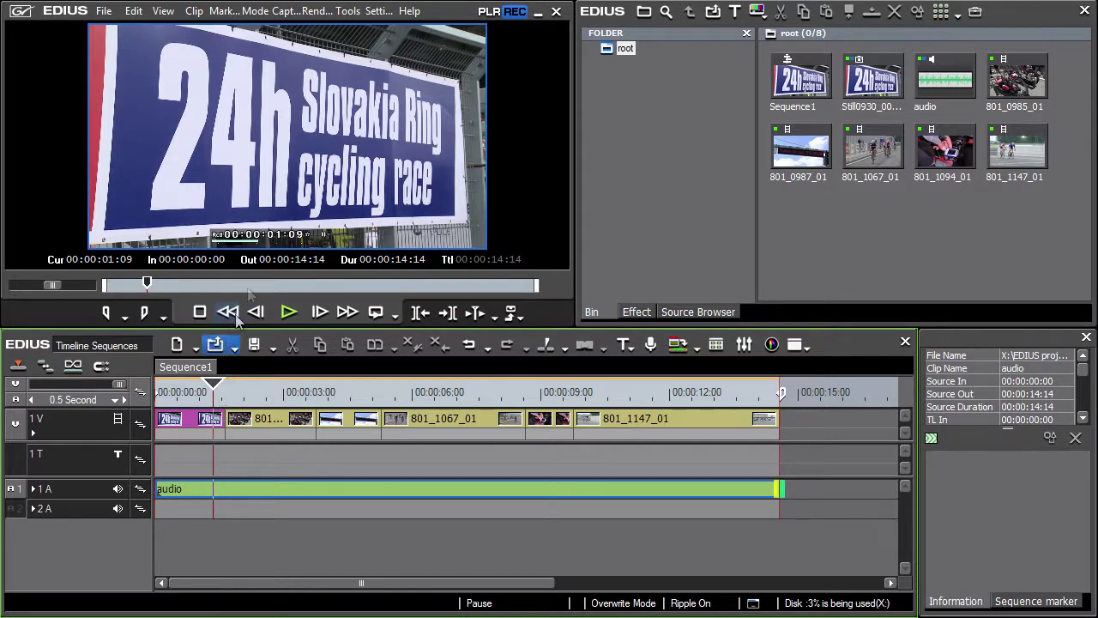
left_click(375, 12)
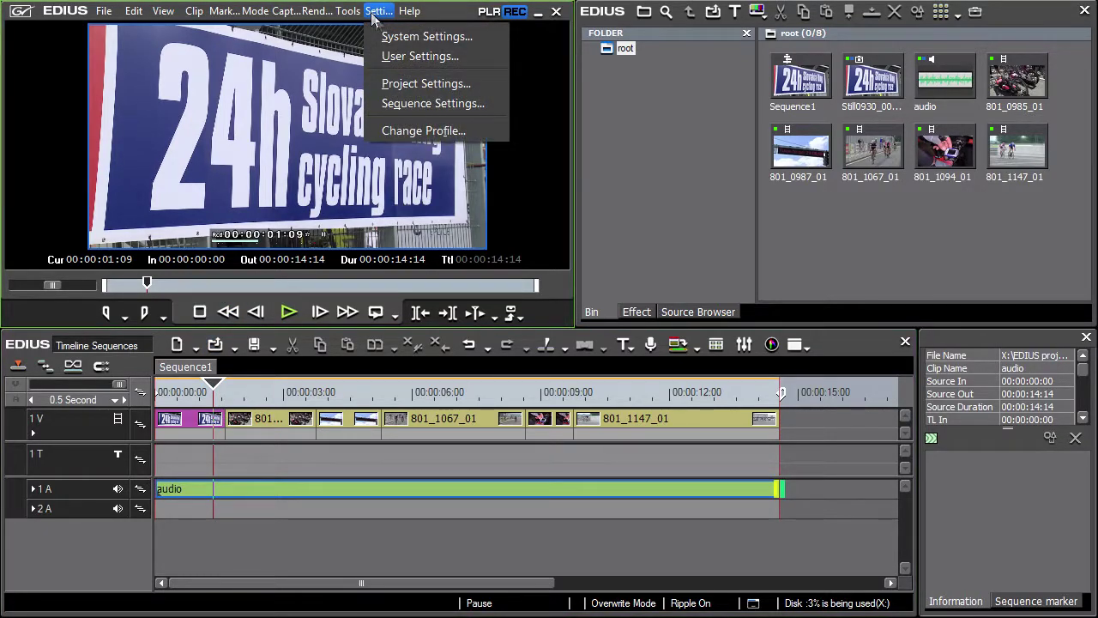
left_click(484, 83)
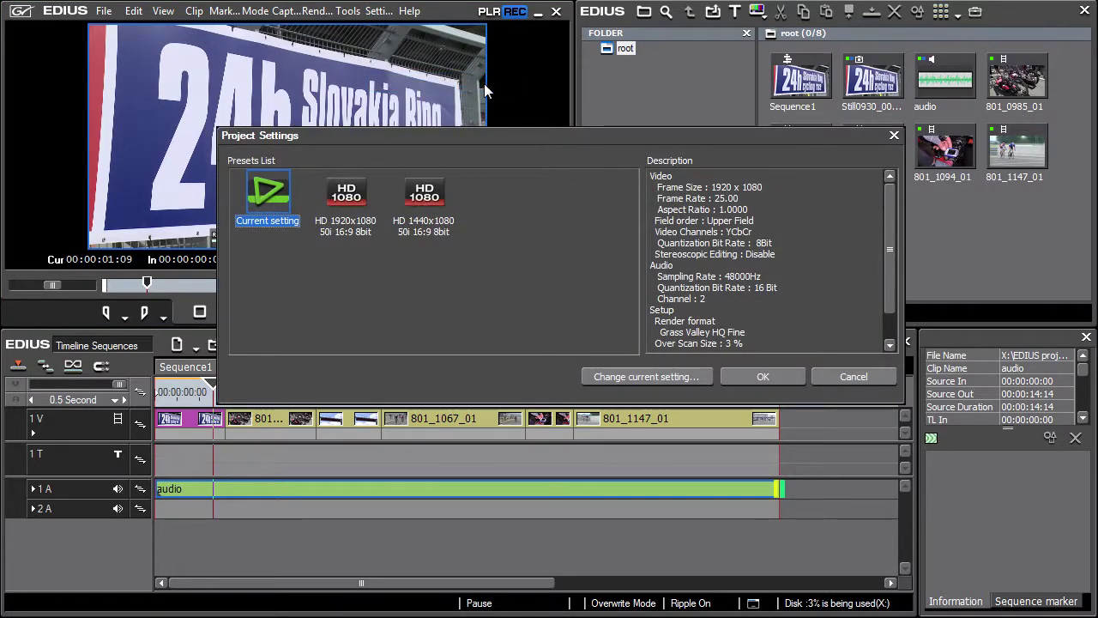
left_click(344, 194)
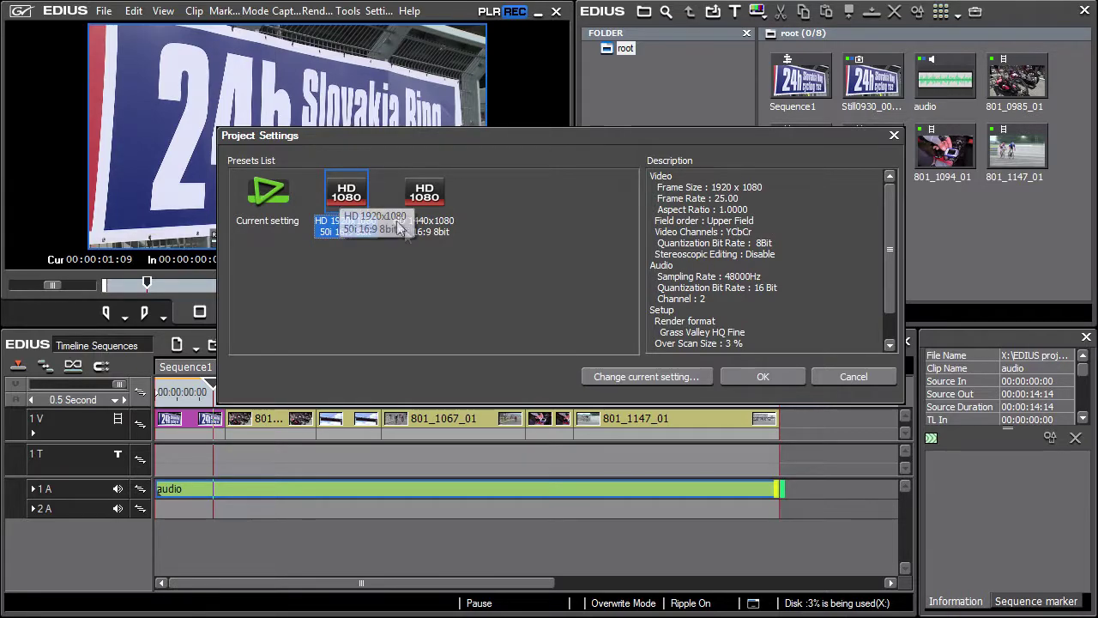
left_click(637, 375)
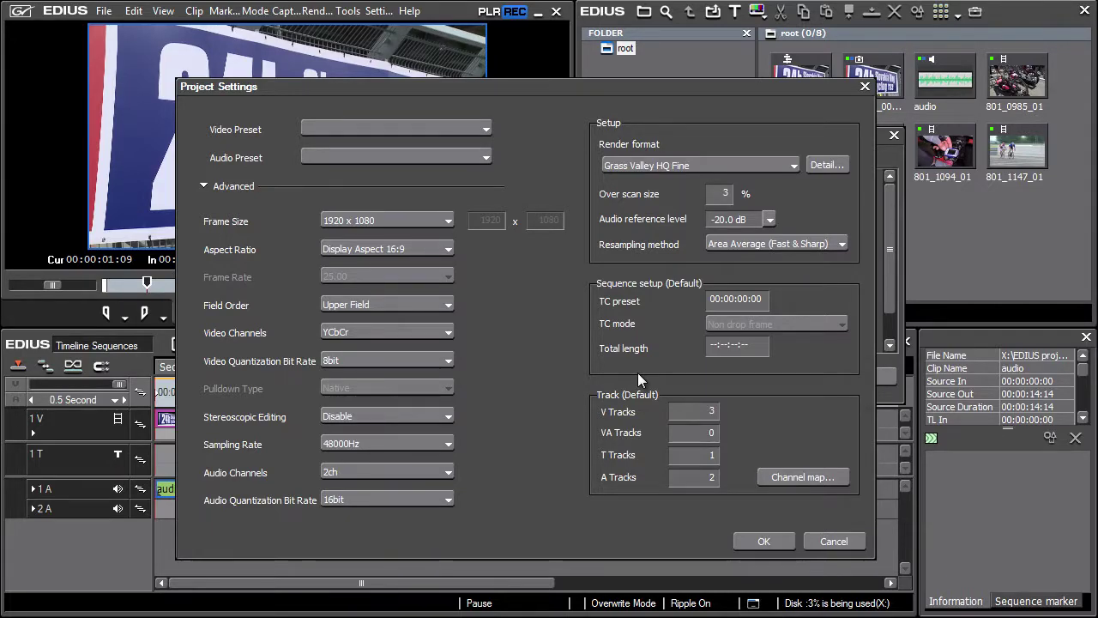
left_click(839, 244)
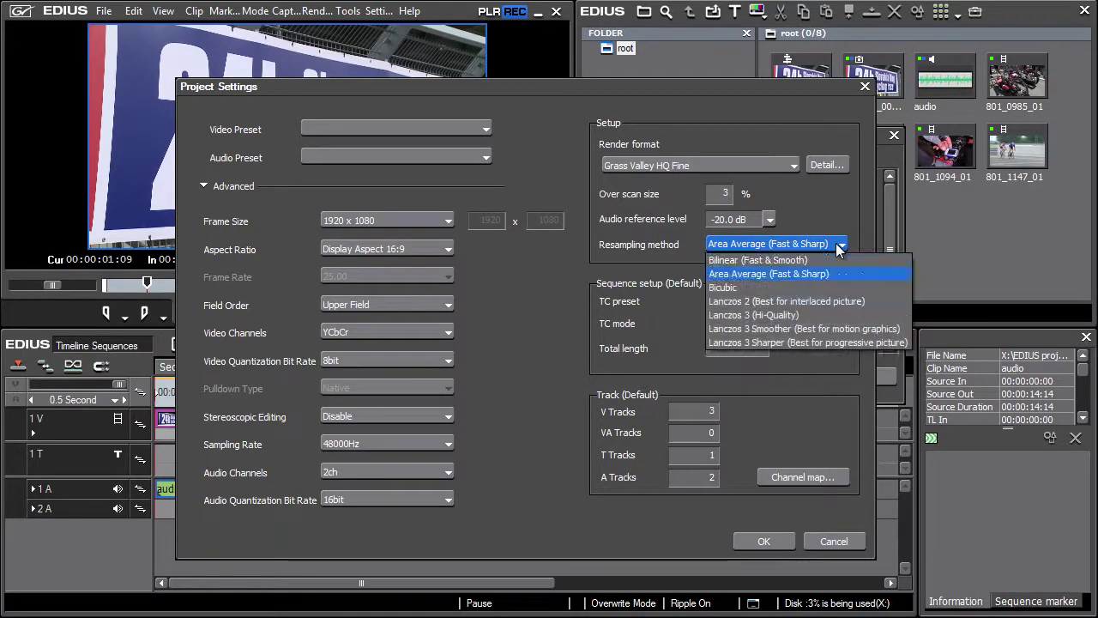
left_click(800, 315)
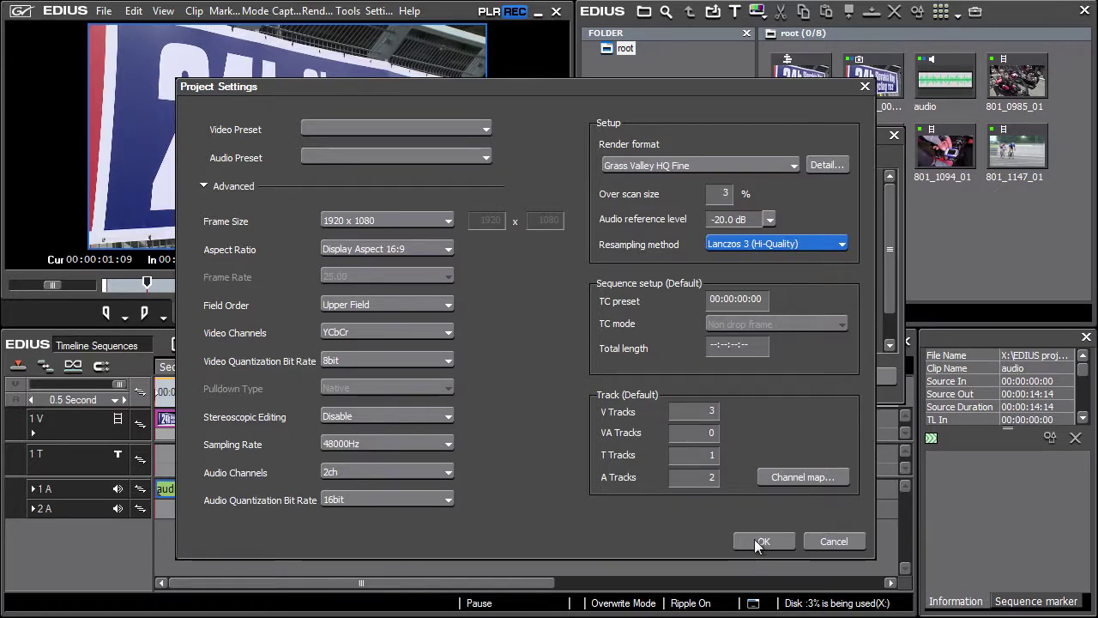
- Confirm the new project settings and open the Print to File dialog
left_click(778, 544)
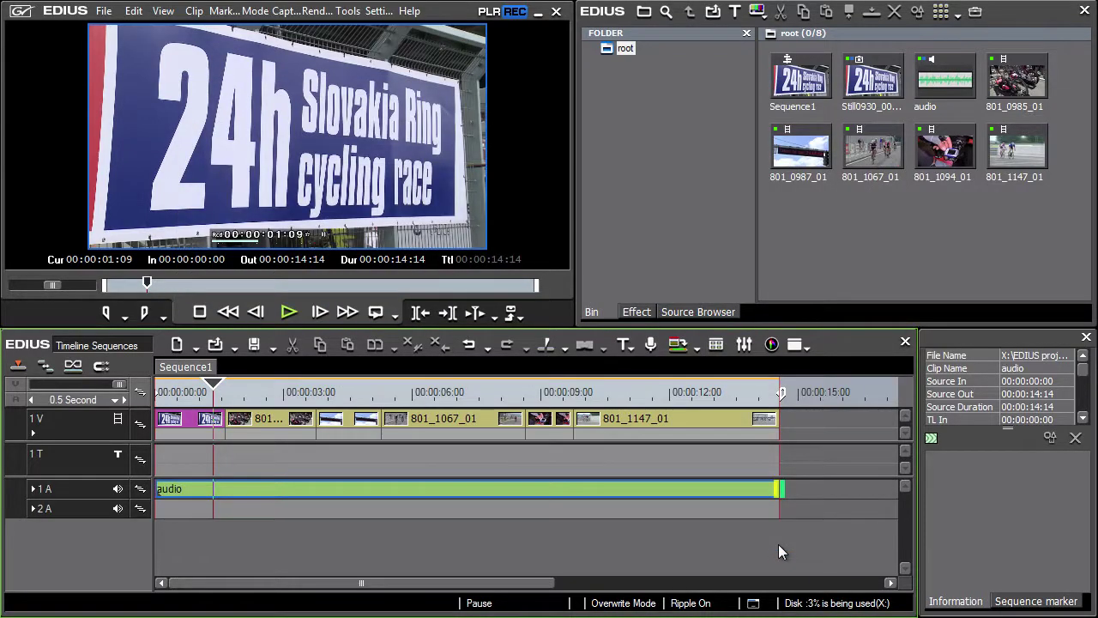
left_click(517, 310)
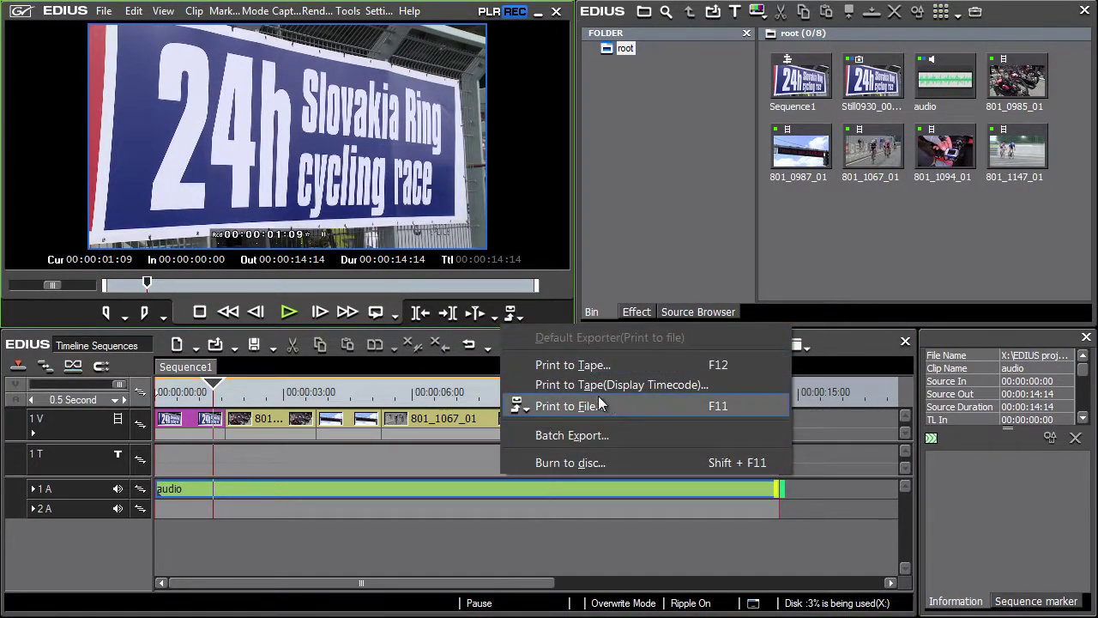
left_click(627, 401)
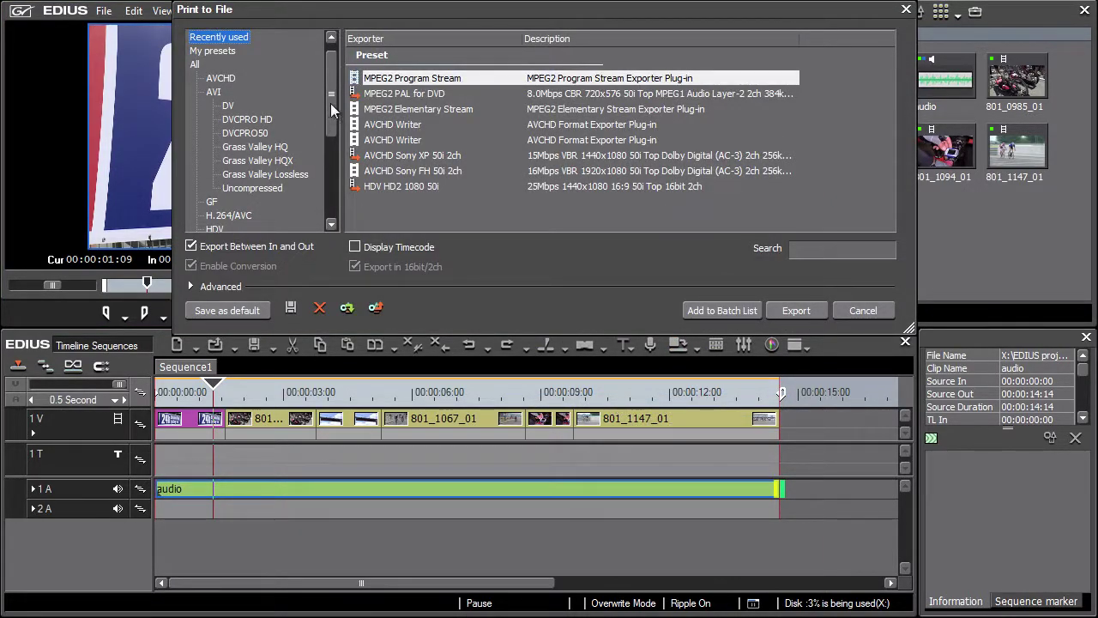
left_click_drag(330, 103, 336, 148)
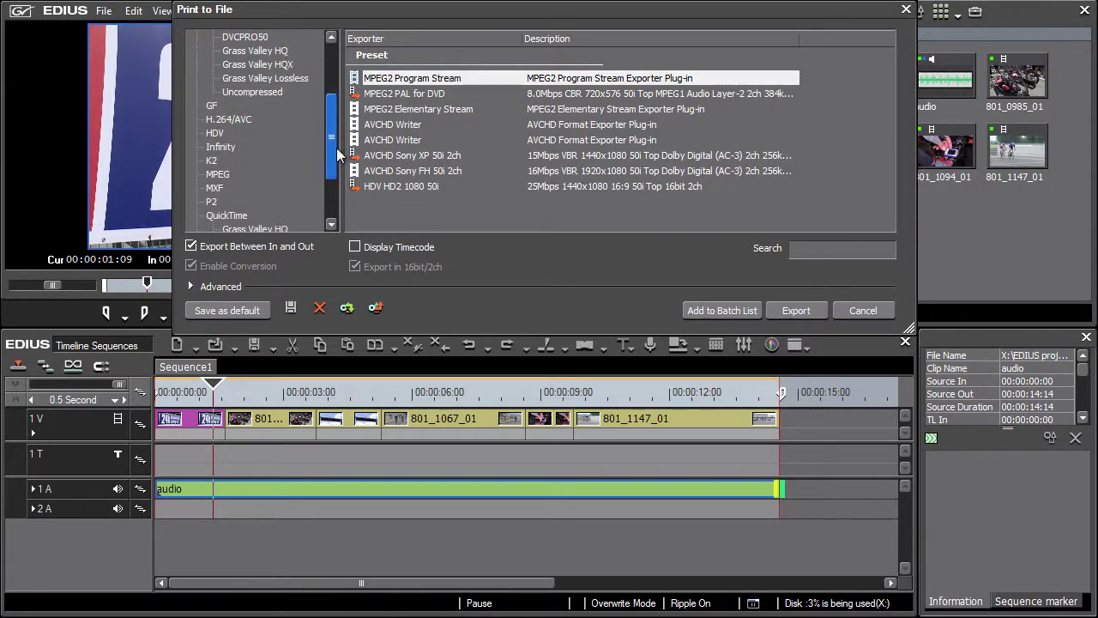
- Filter the exporters to MPEG and select MPEG2 Program Stream
left_click(218, 175)
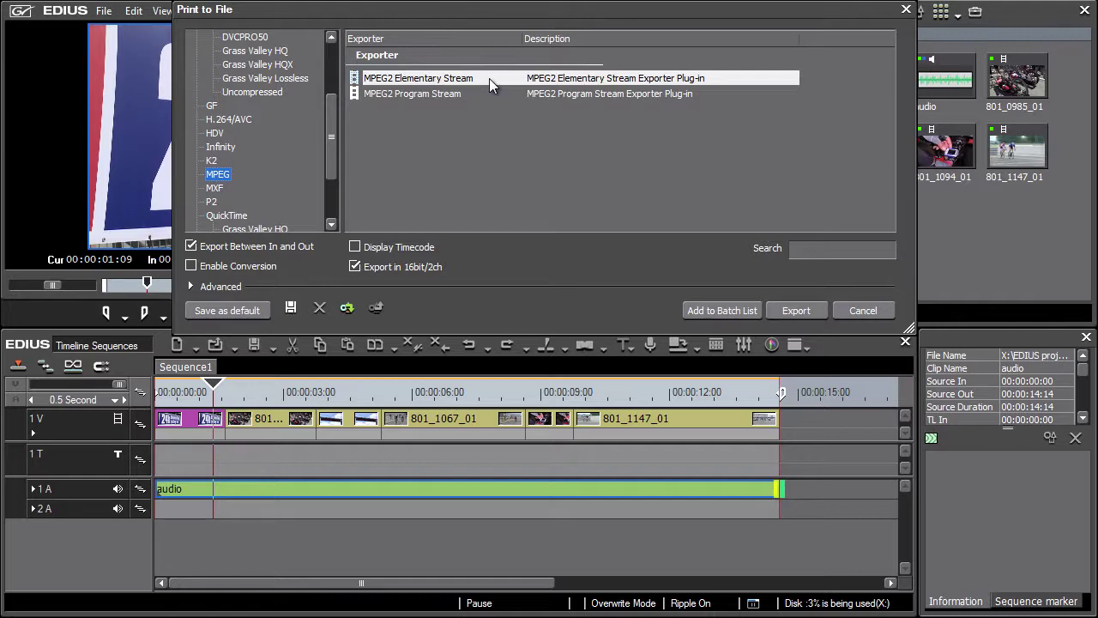
left_click(489, 78)
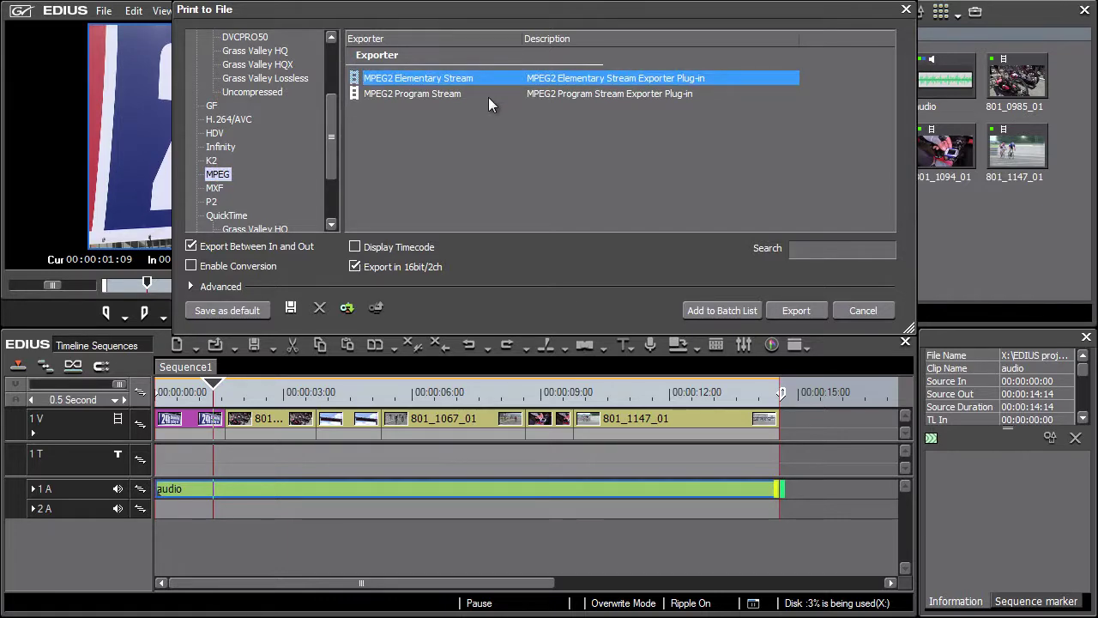
left_click(489, 95)
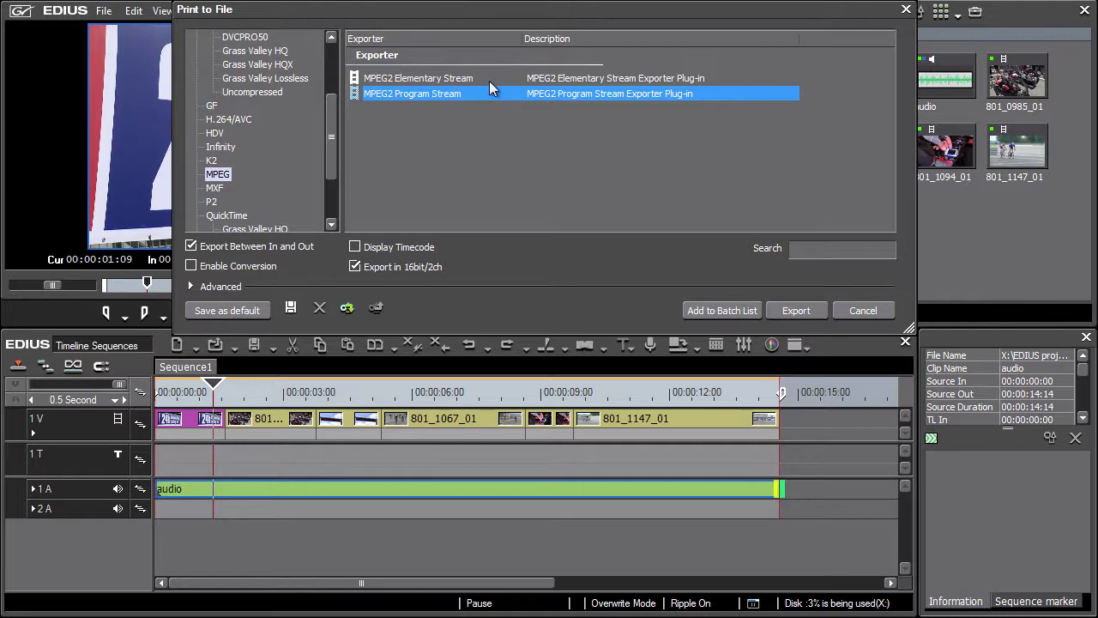
left_click(490, 80)
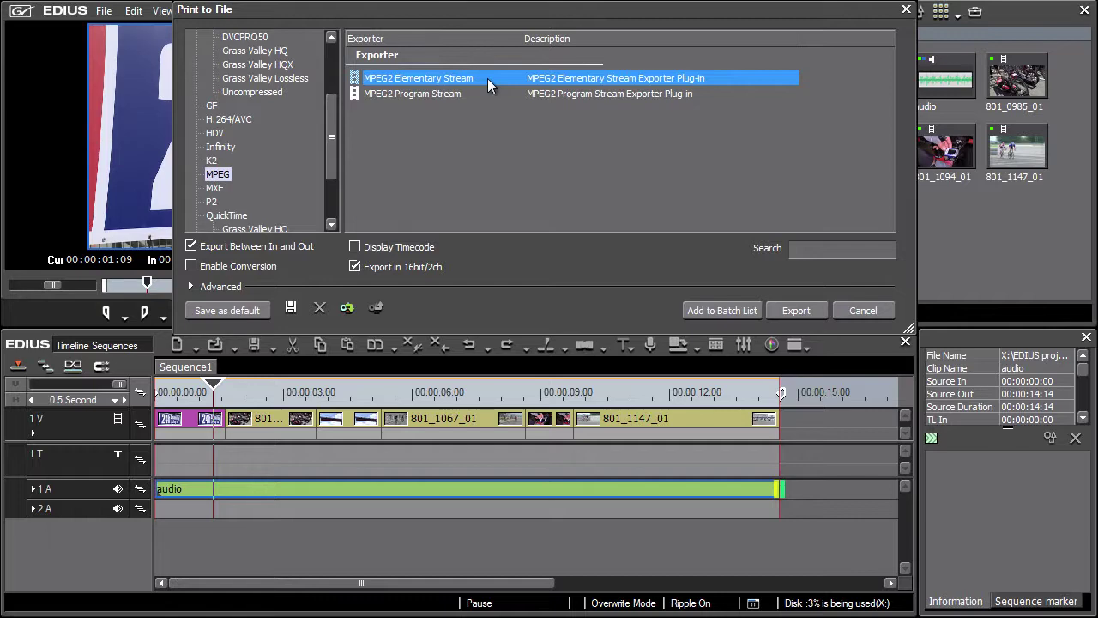
left_click(494, 97)
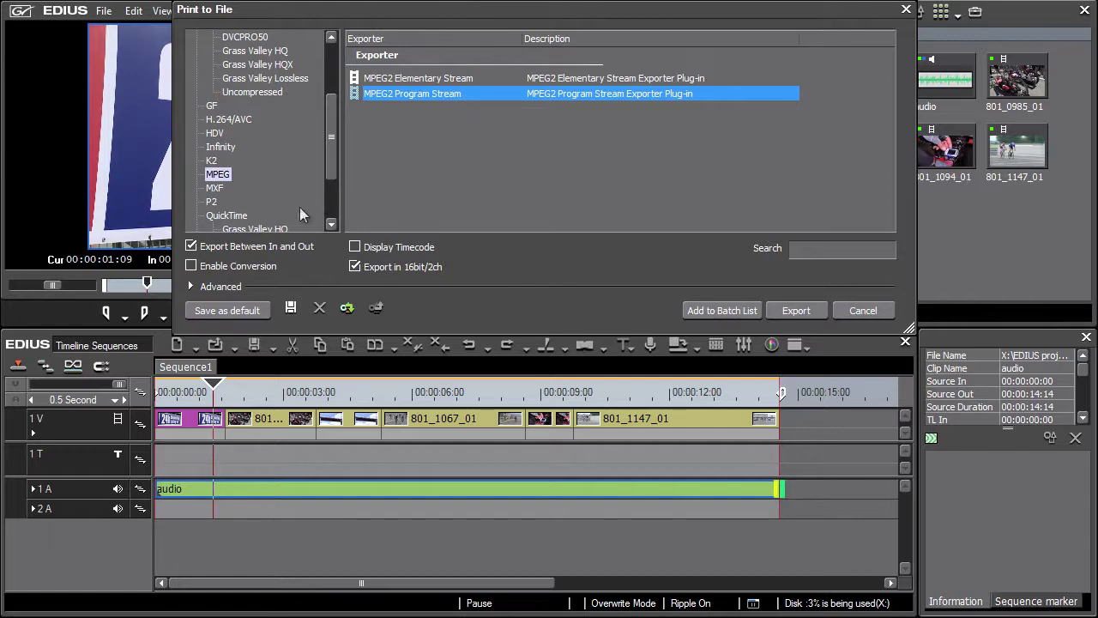
- Enable conversion, keep the In/Out range and timecode unchanged, pick MPEG2 PAL for DVD, and expand Advanced
left_click(192, 266)
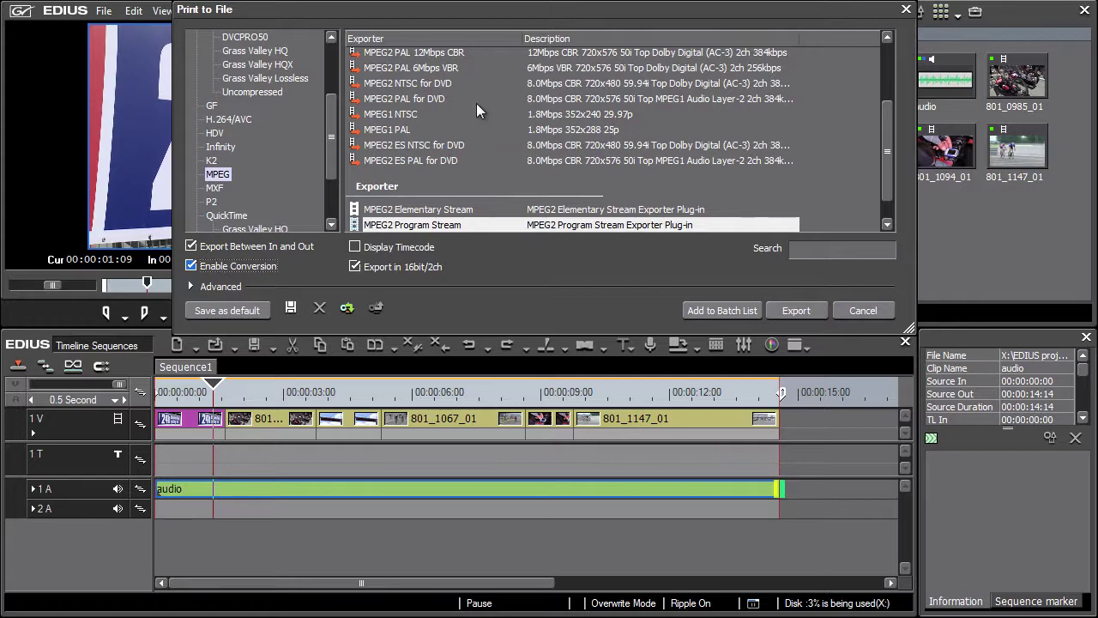
left_click(192, 246)
left_click(192, 247)
left_click(354, 247)
left_click(354, 247)
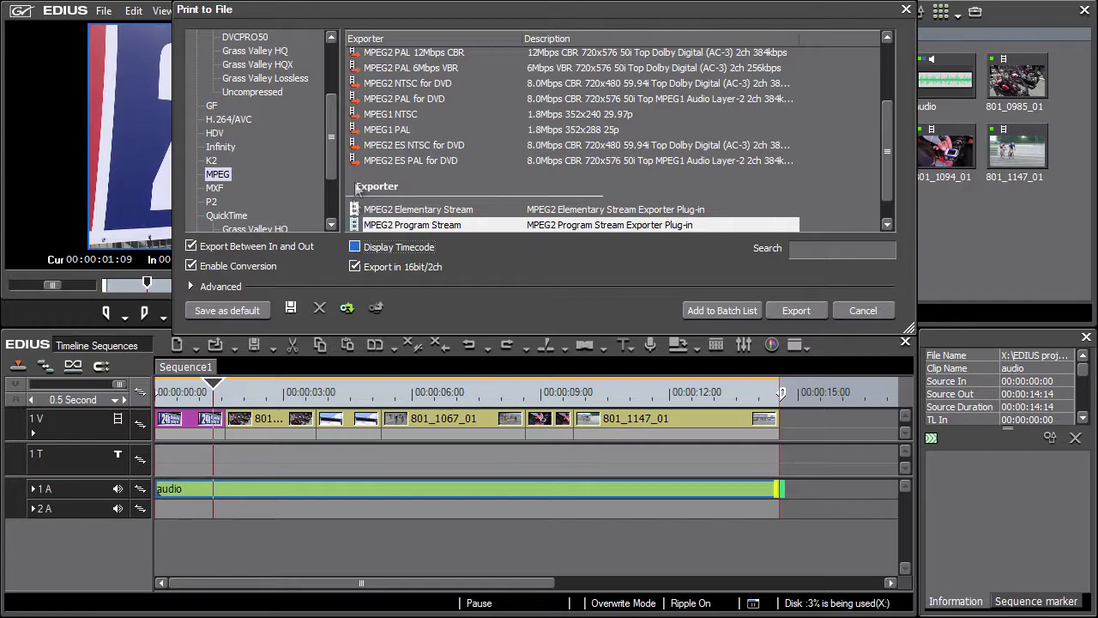
left_click(433, 99)
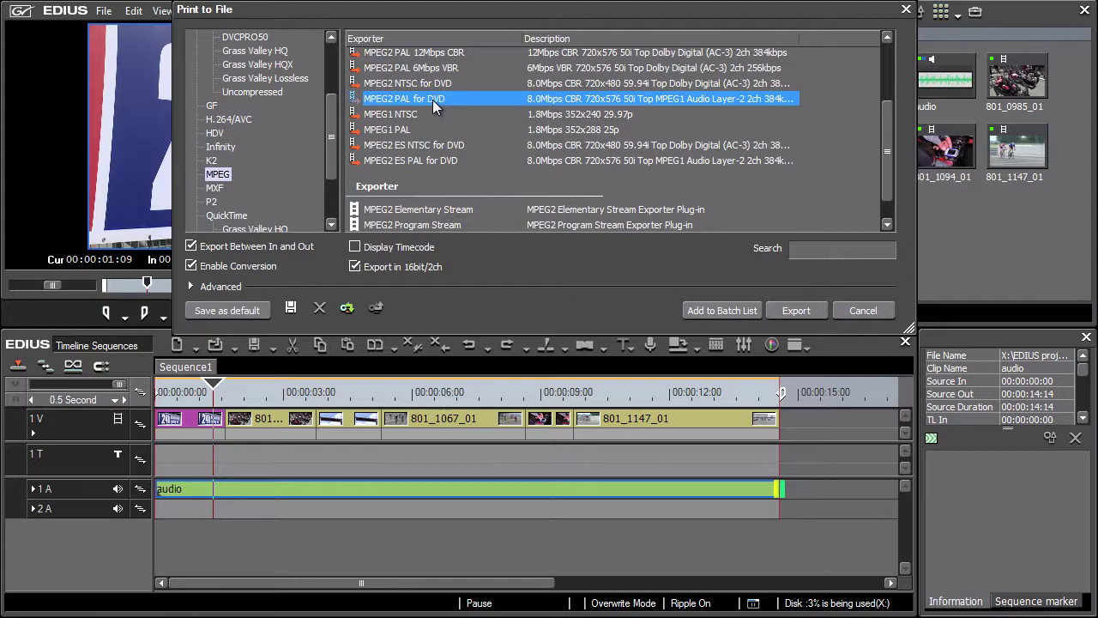
left_click(193, 288)
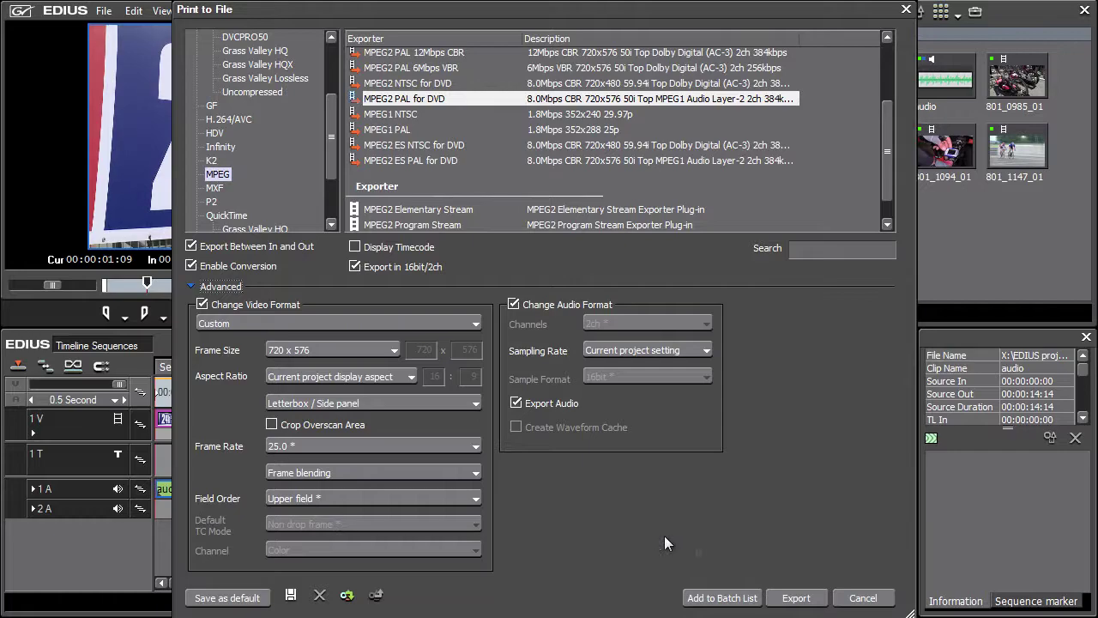
- Start the export and browse to the VIDEODATA (X:) drive
left_click(796, 598)
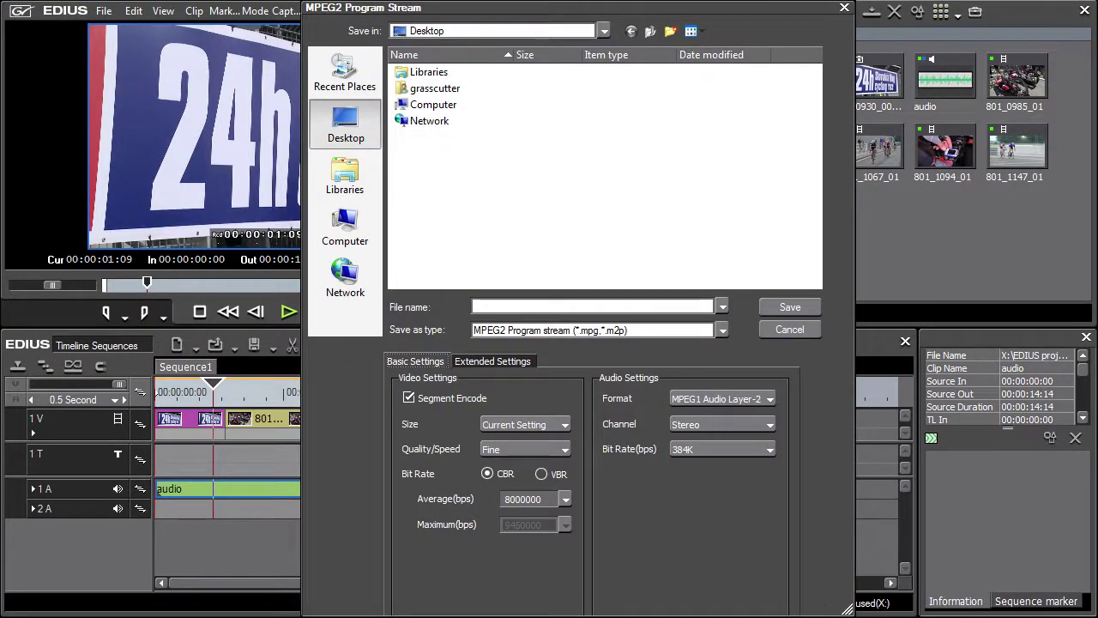
double_click(445, 105)
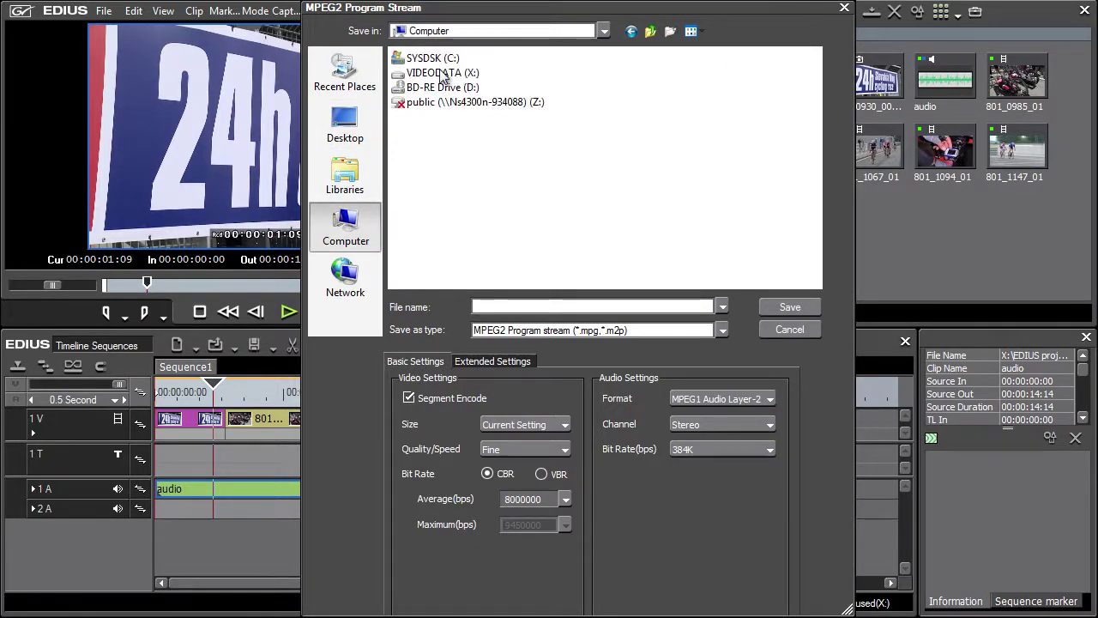
double_click(440, 74)
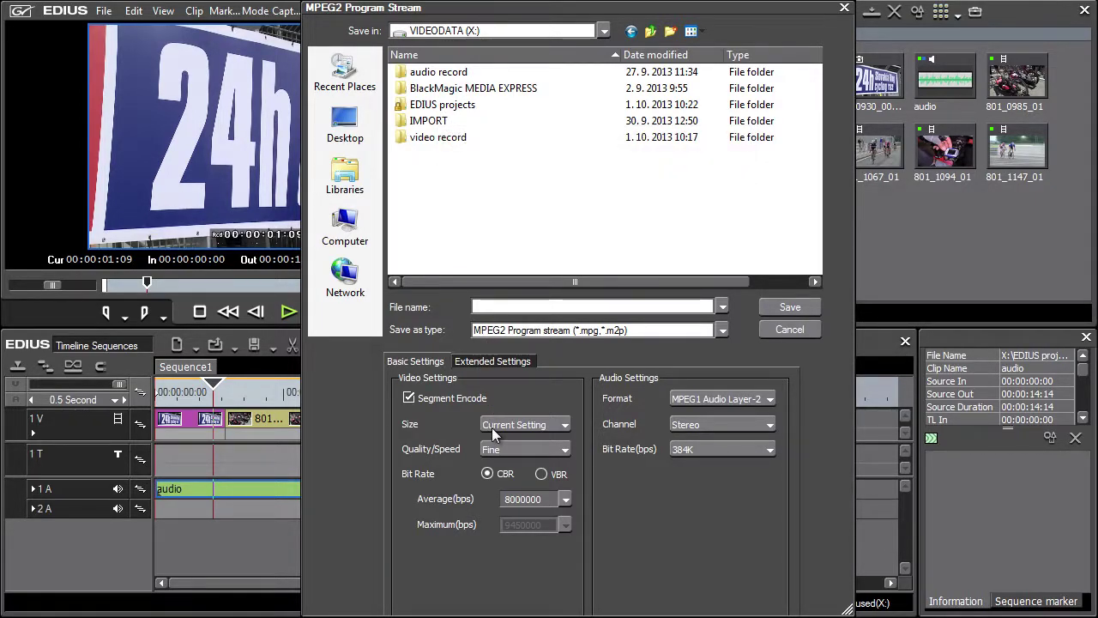
- Set SuperFine quality, constant bit rate and MPEG1 Audio Layer-2 audio, then select the file name field
left_click(496, 449)
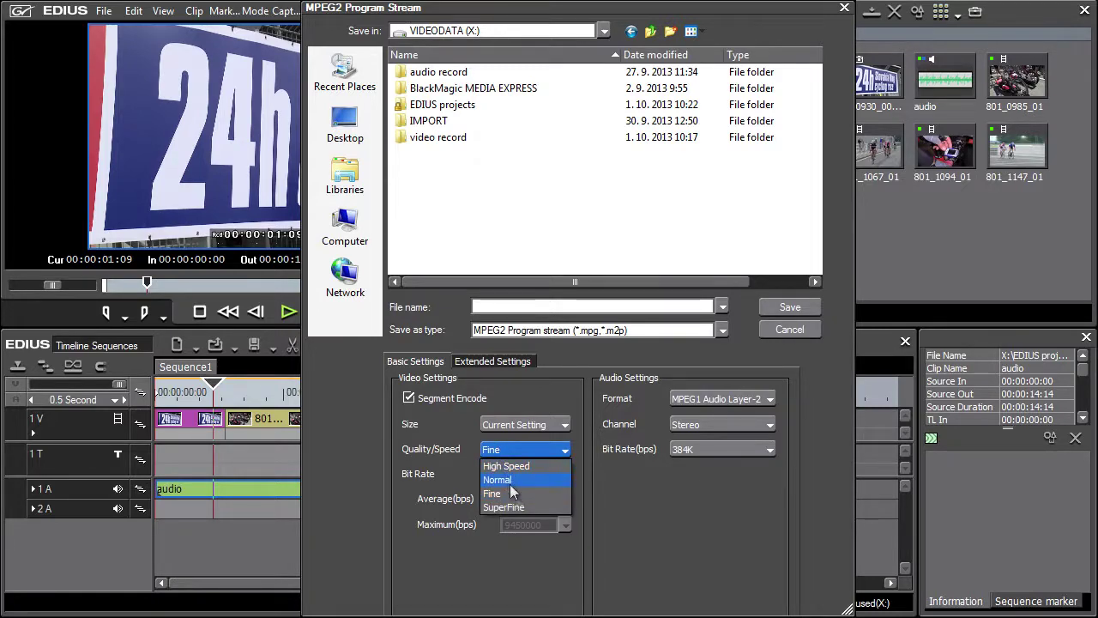
left_click(523, 508)
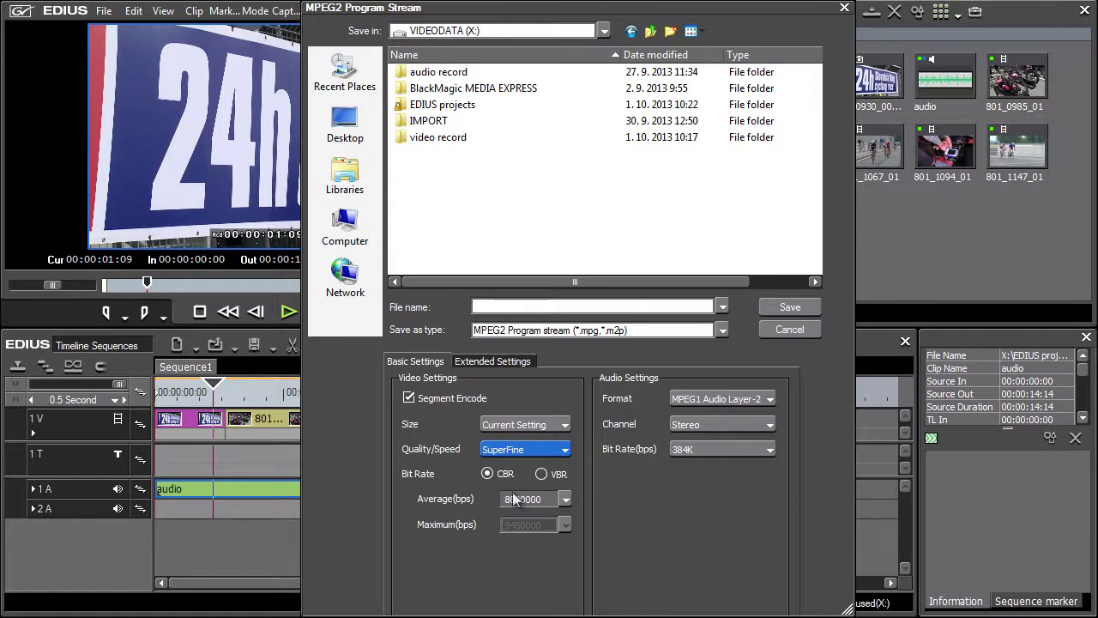
left_click(487, 474)
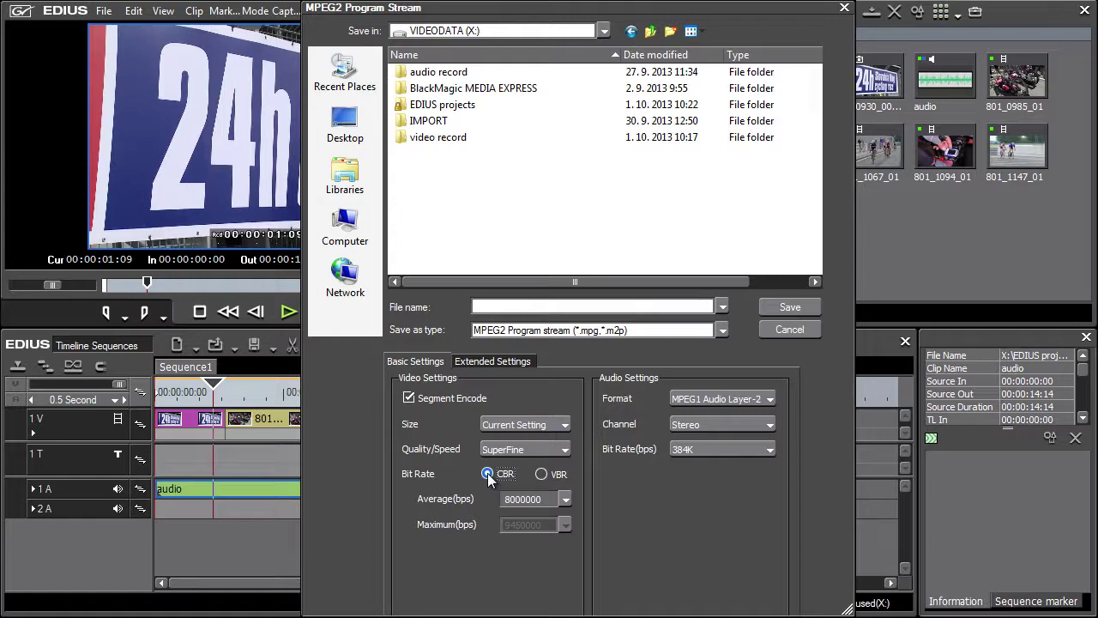
left_click(541, 475)
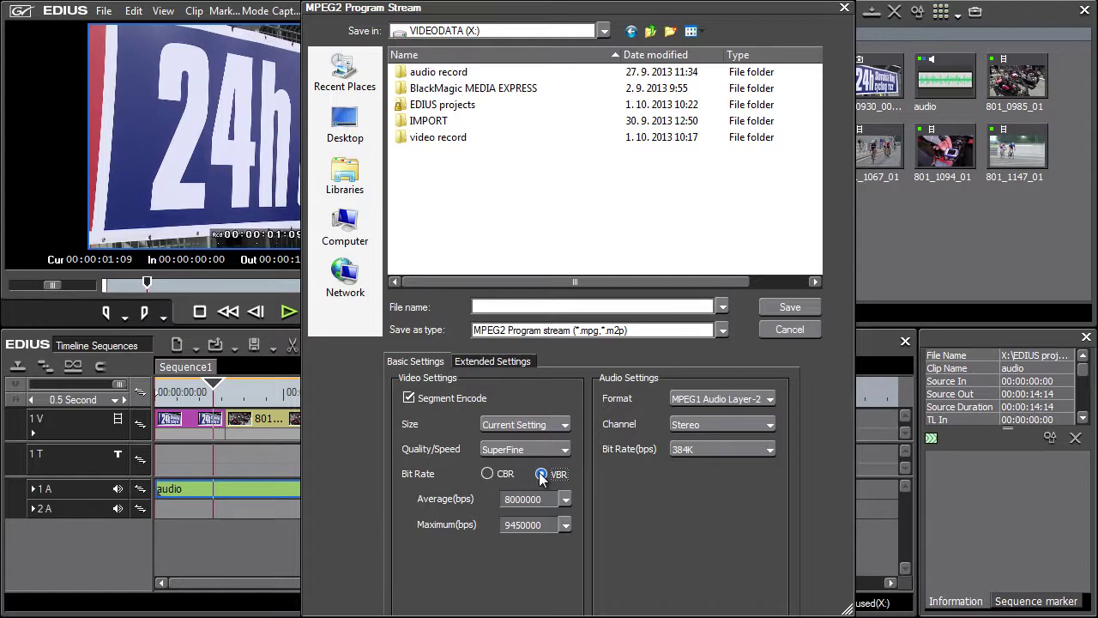
left_click(487, 474)
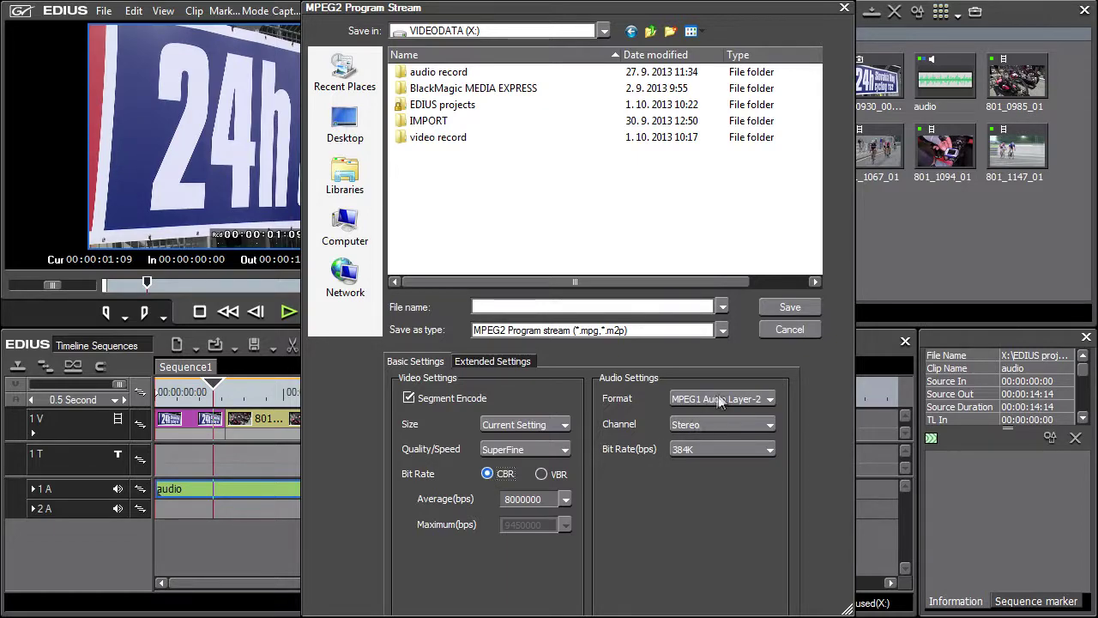
left_click(768, 399)
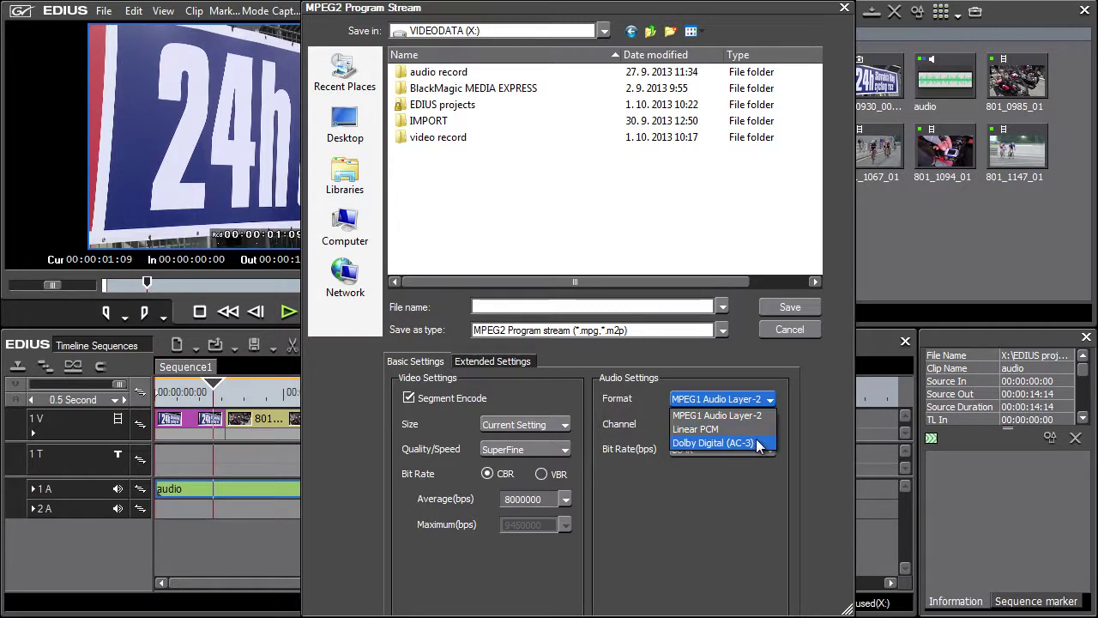
left_click(796, 416)
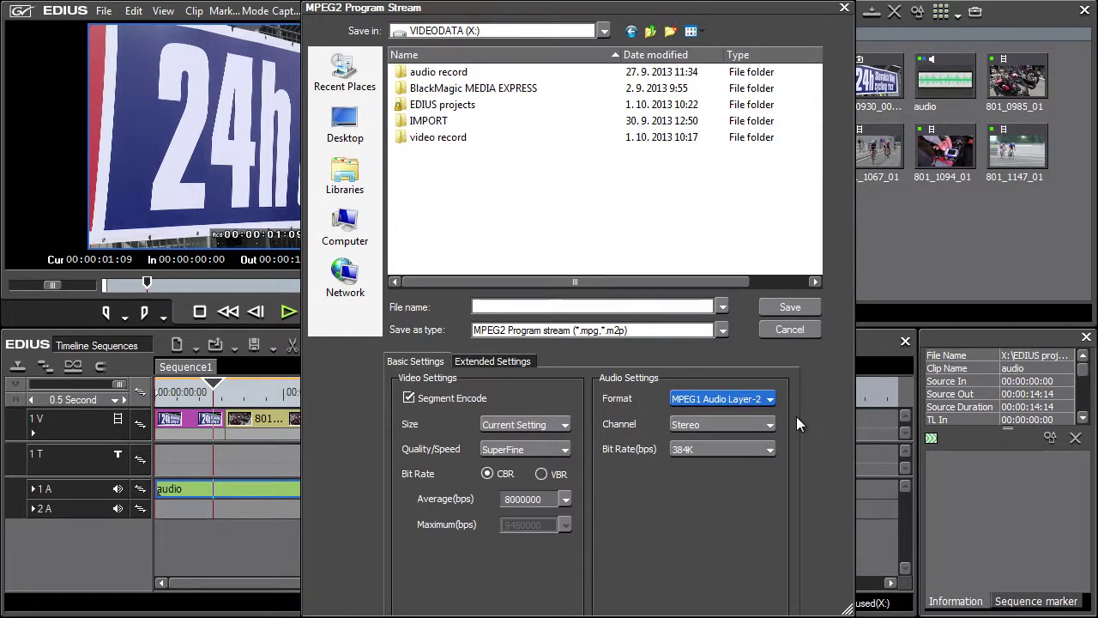
left_click(537, 306)
- Save the file as 'export' to render export.mpg, then reopen the export options list
type("export")
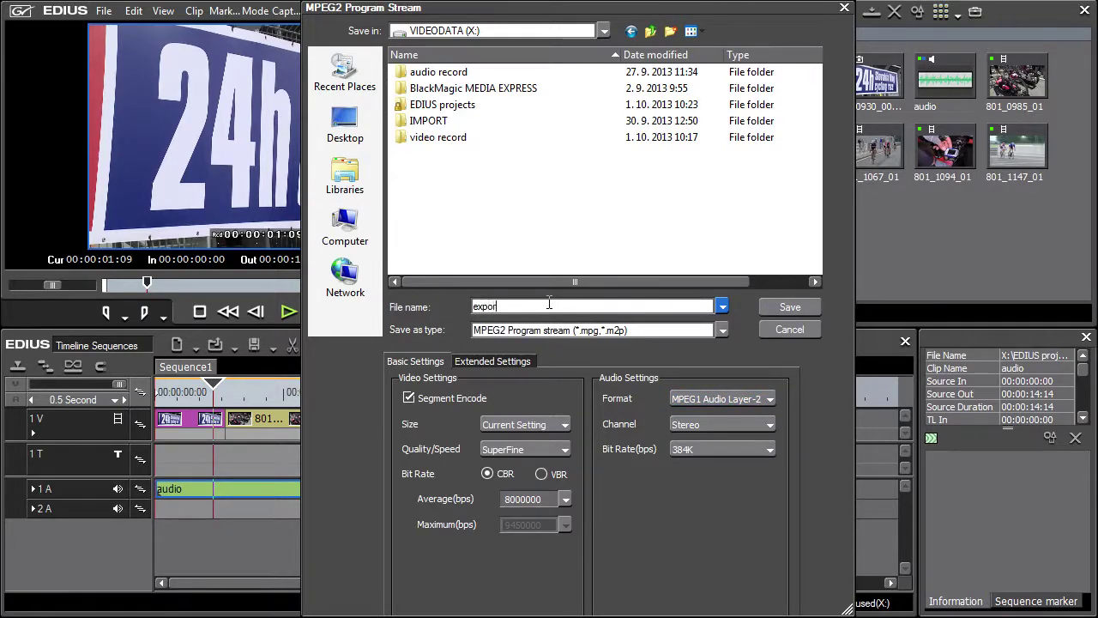
left_click(791, 306)
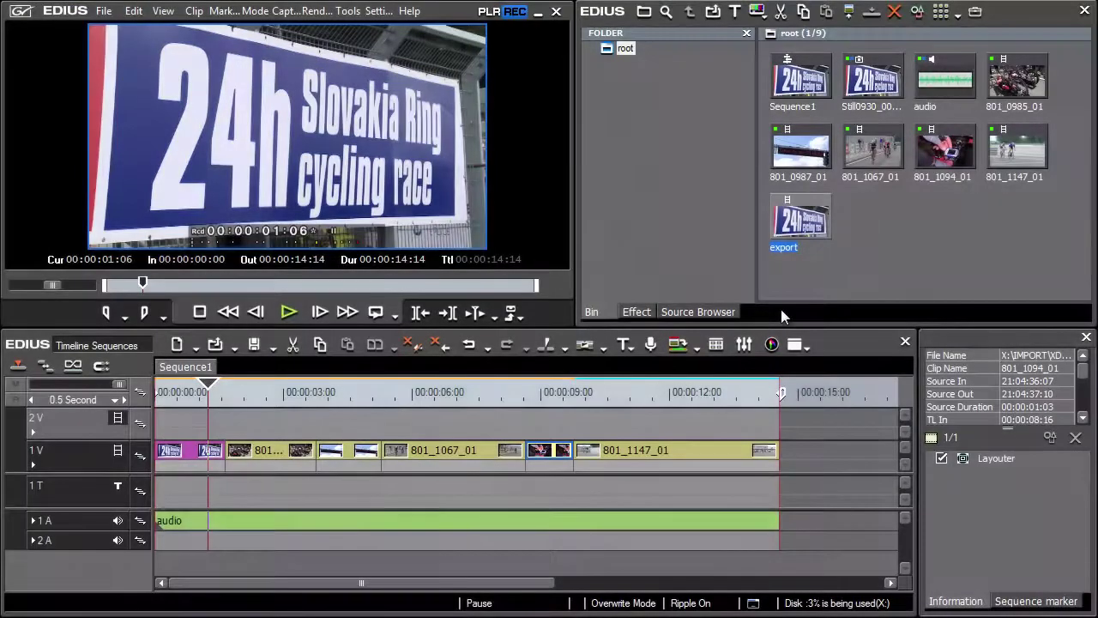
left_click(519, 312)
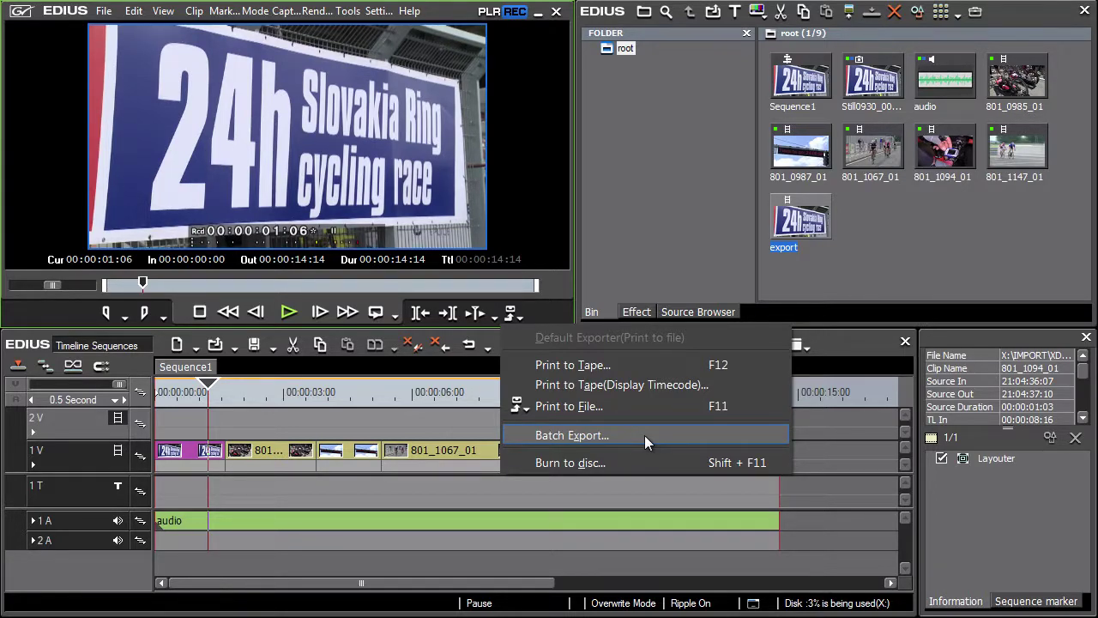
- Add an AVCHD Writer job to the batch export queue and start the batch export
left_click(644, 435)
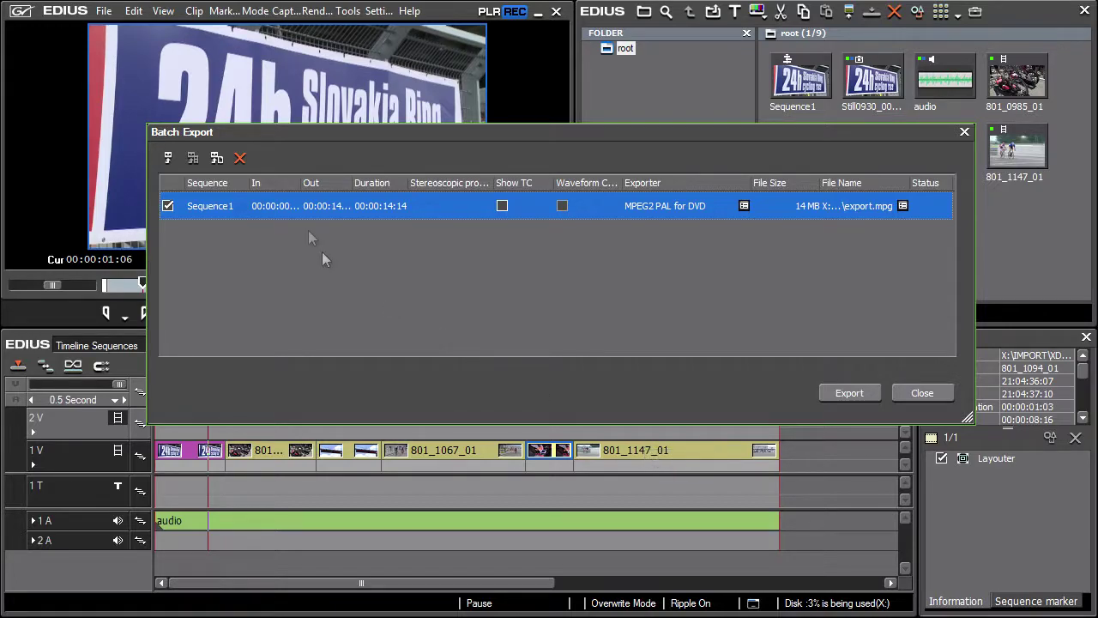
left_click(168, 158)
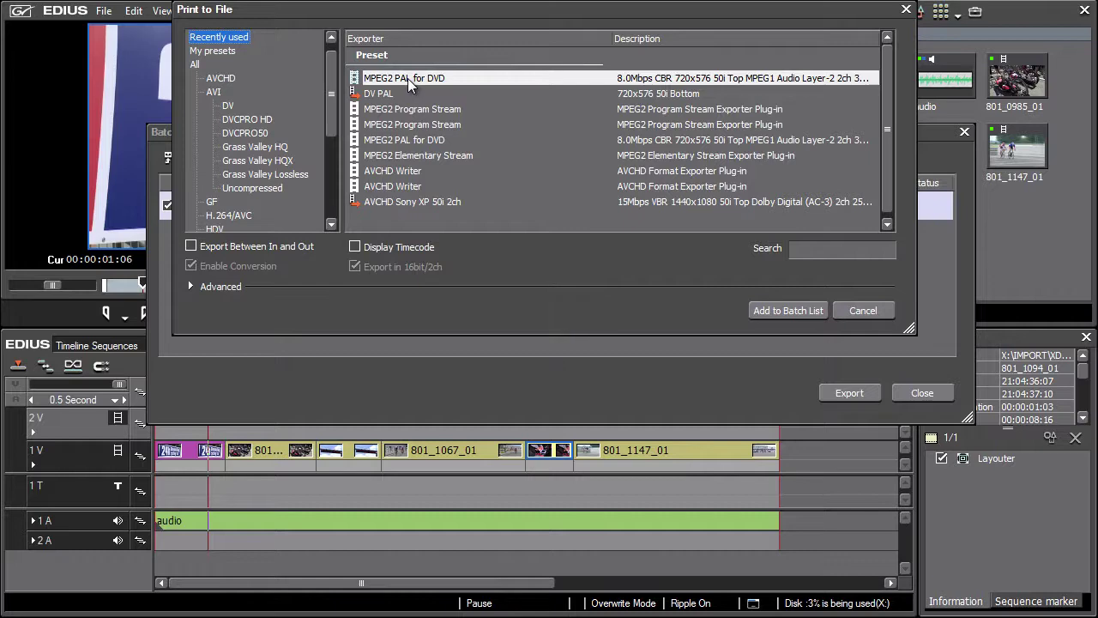
left_click(399, 170)
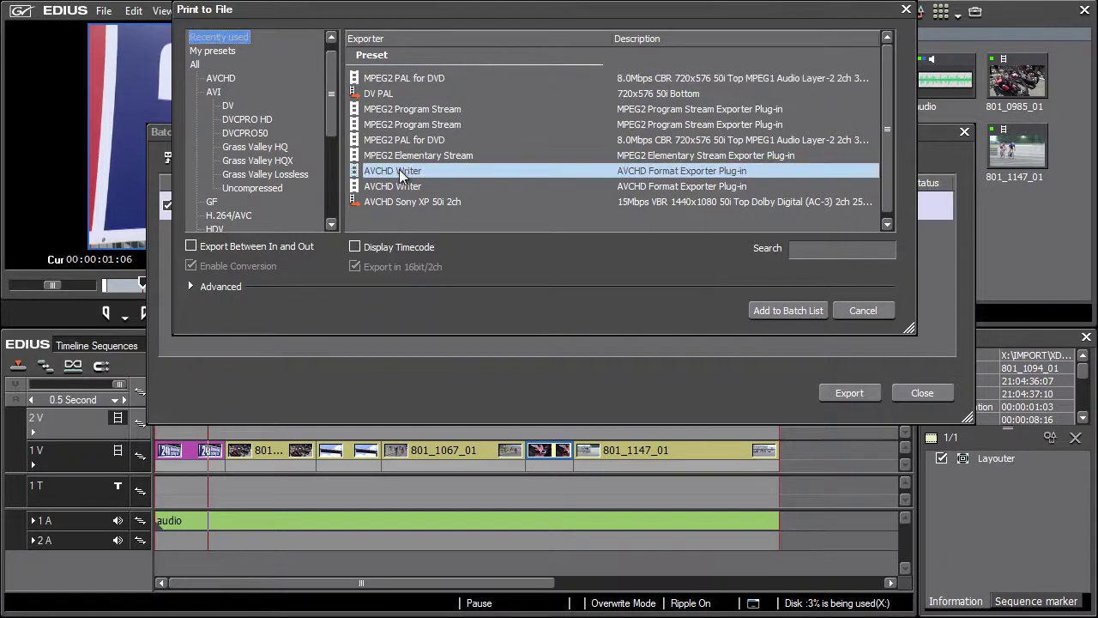
left_click(789, 310)
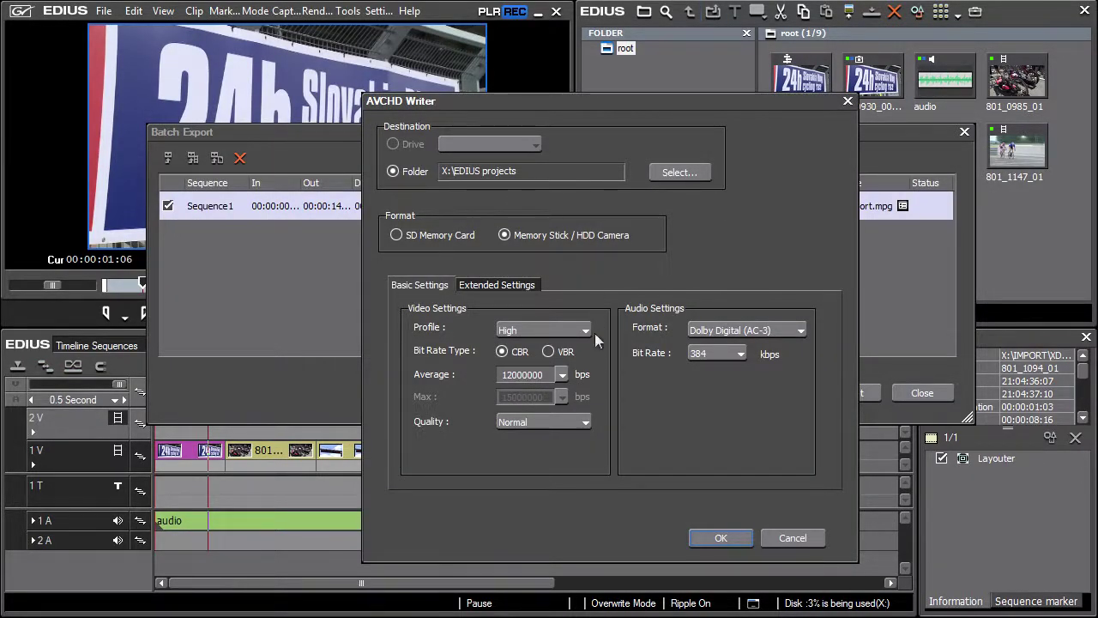
left_click(719, 535)
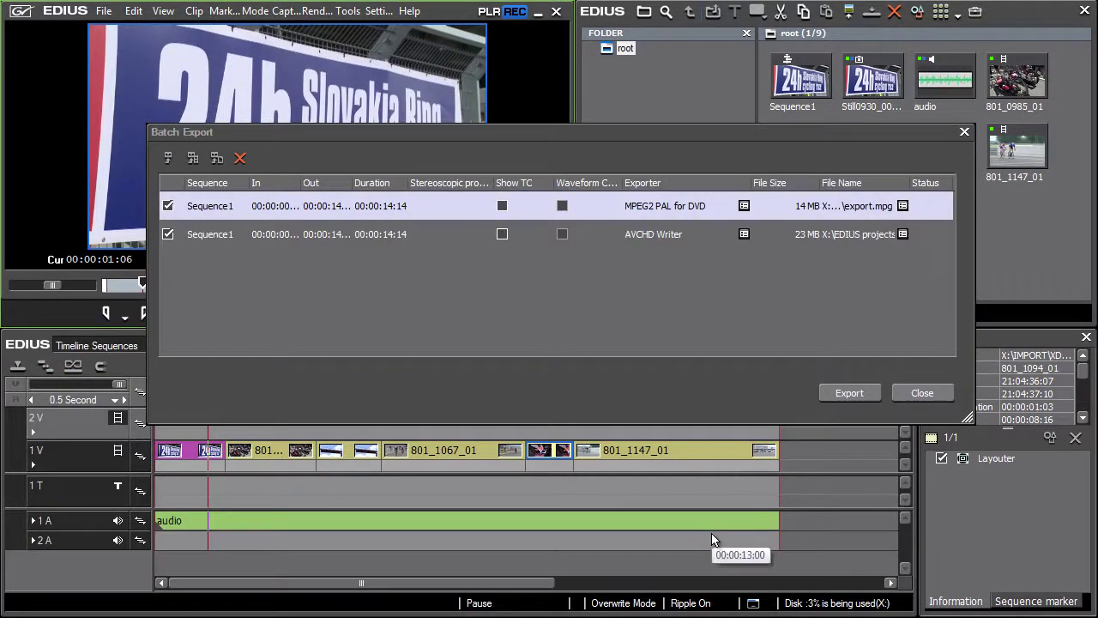
key("Return")
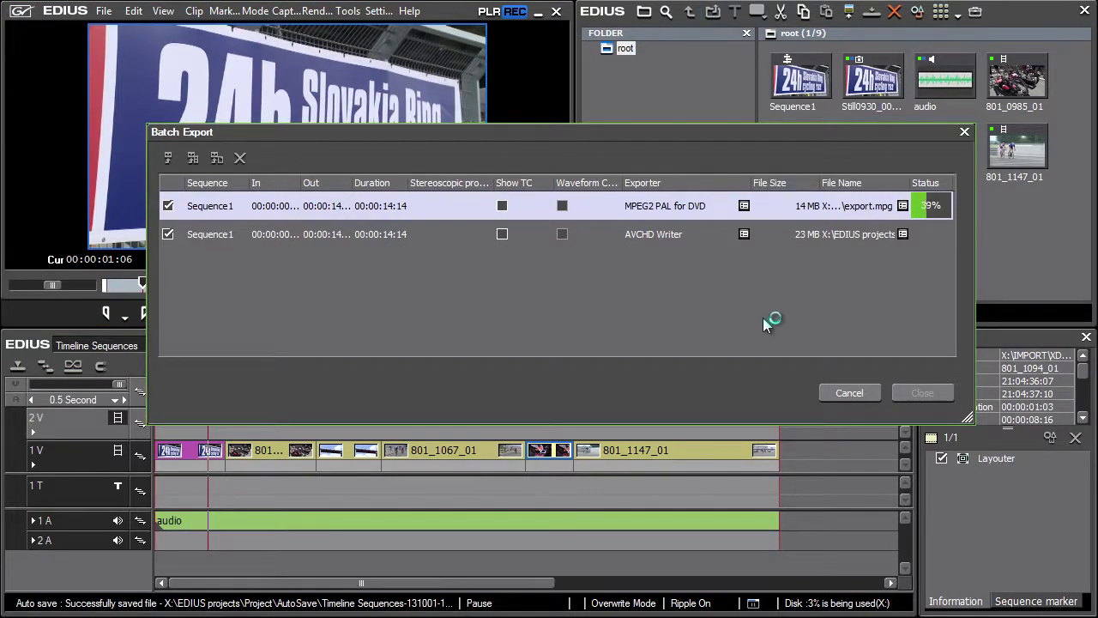